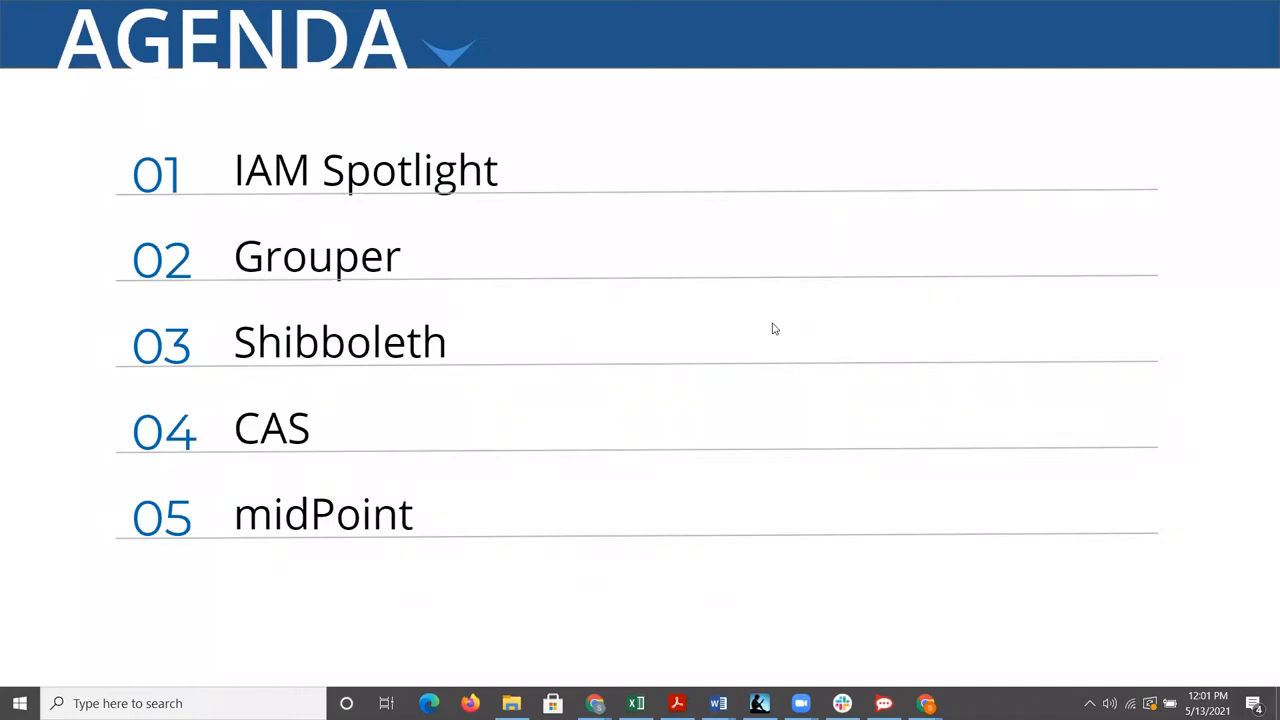
Advance the slideshow from the Agenda to the IAM Spotlight section slide.
key(Right)
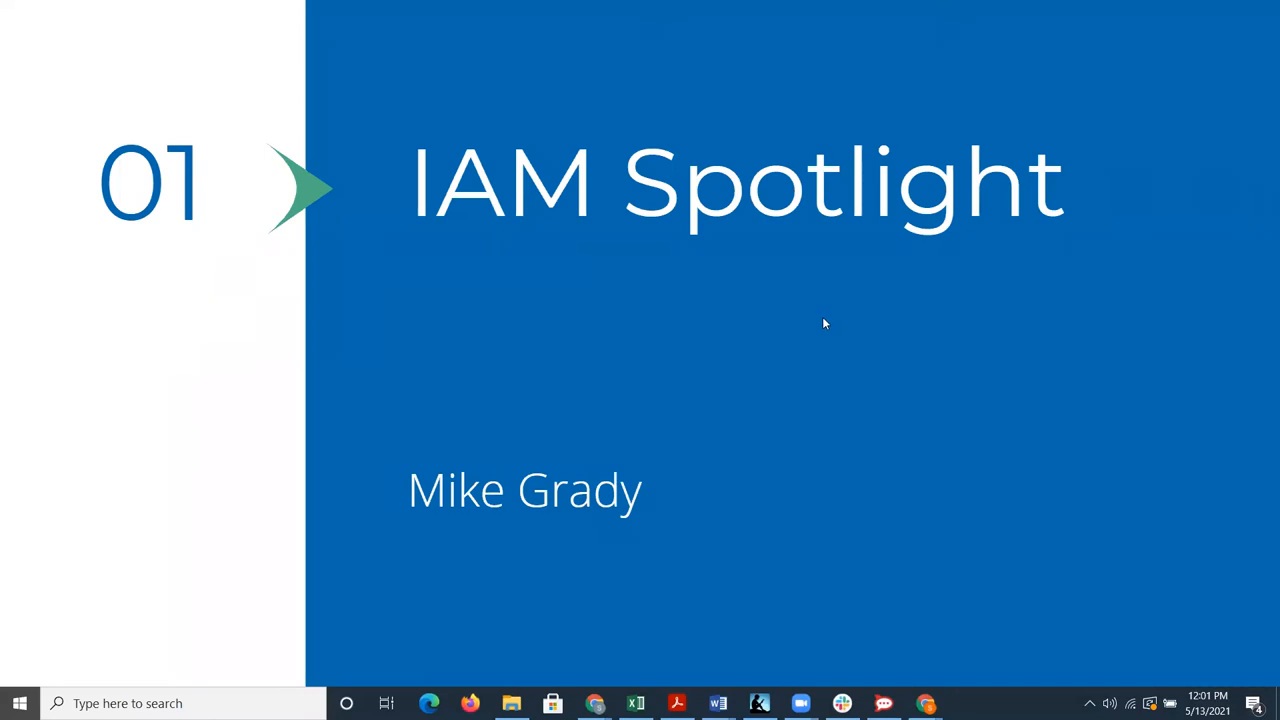
Advance past the IAM Spotlight section slide to the Identity & Access Management Events slide.
key(Right)
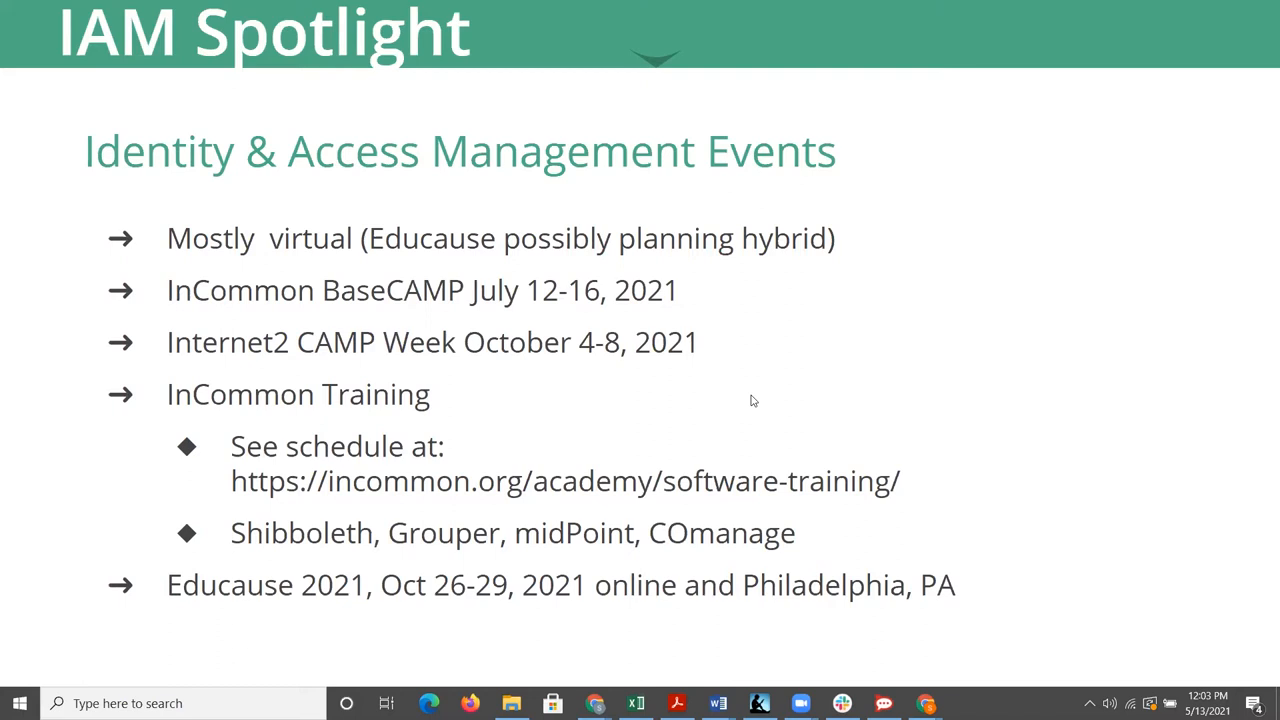
Advance to the Noteworthy slide listing InCommon Baseline Expectations 2, WebID and IDPro.
key(Right)
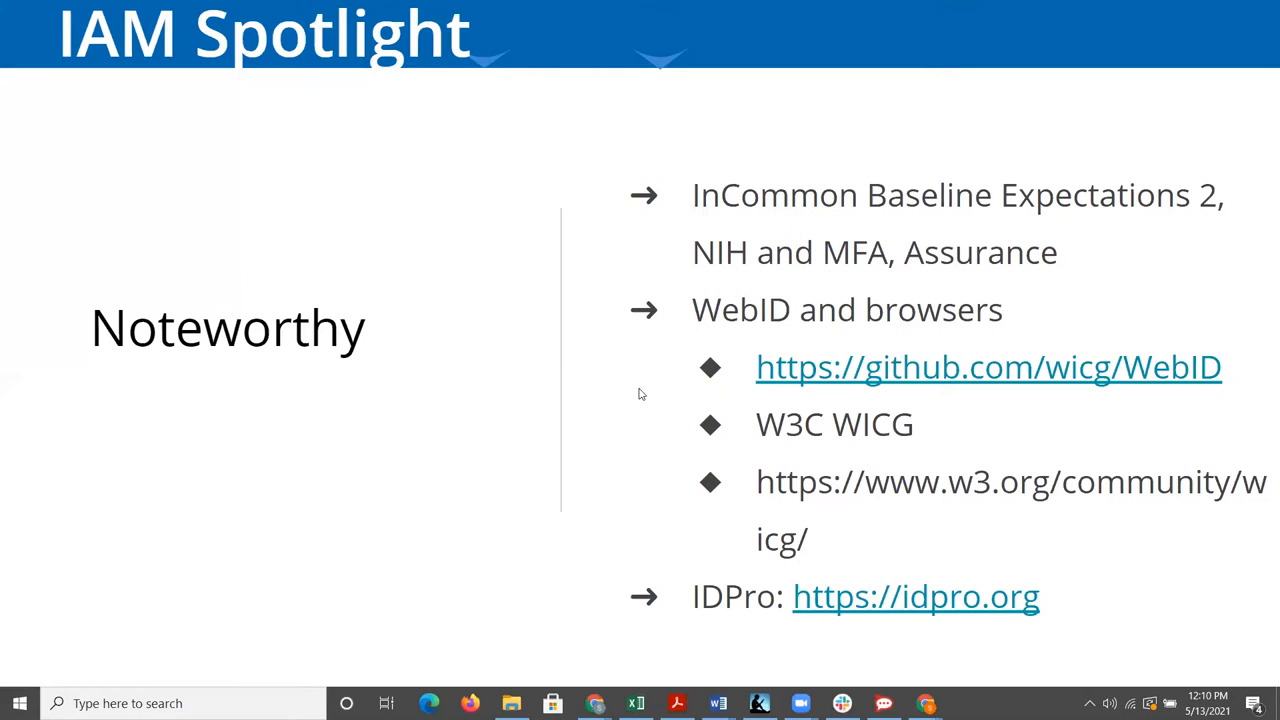
Advance through the 02 Grouper section slide to the March toward Grouper 2.6/3.0 roadmap bullets.
key(Right)
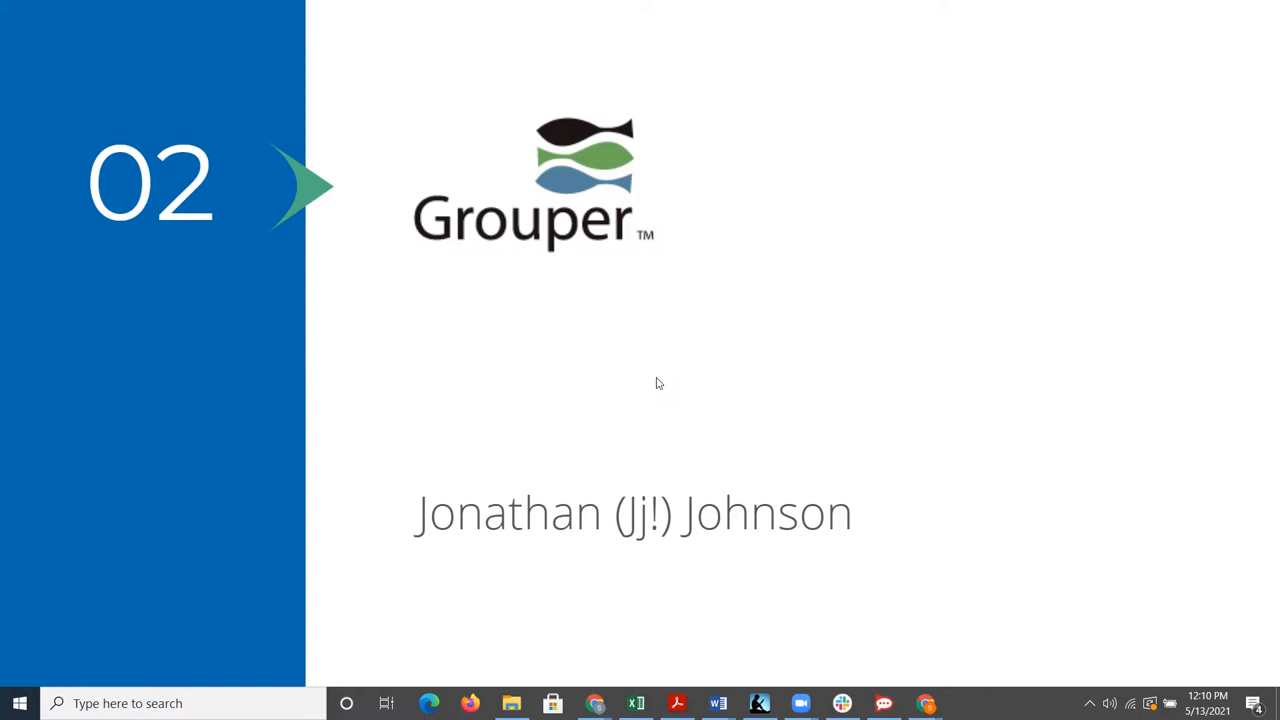
key(Right)
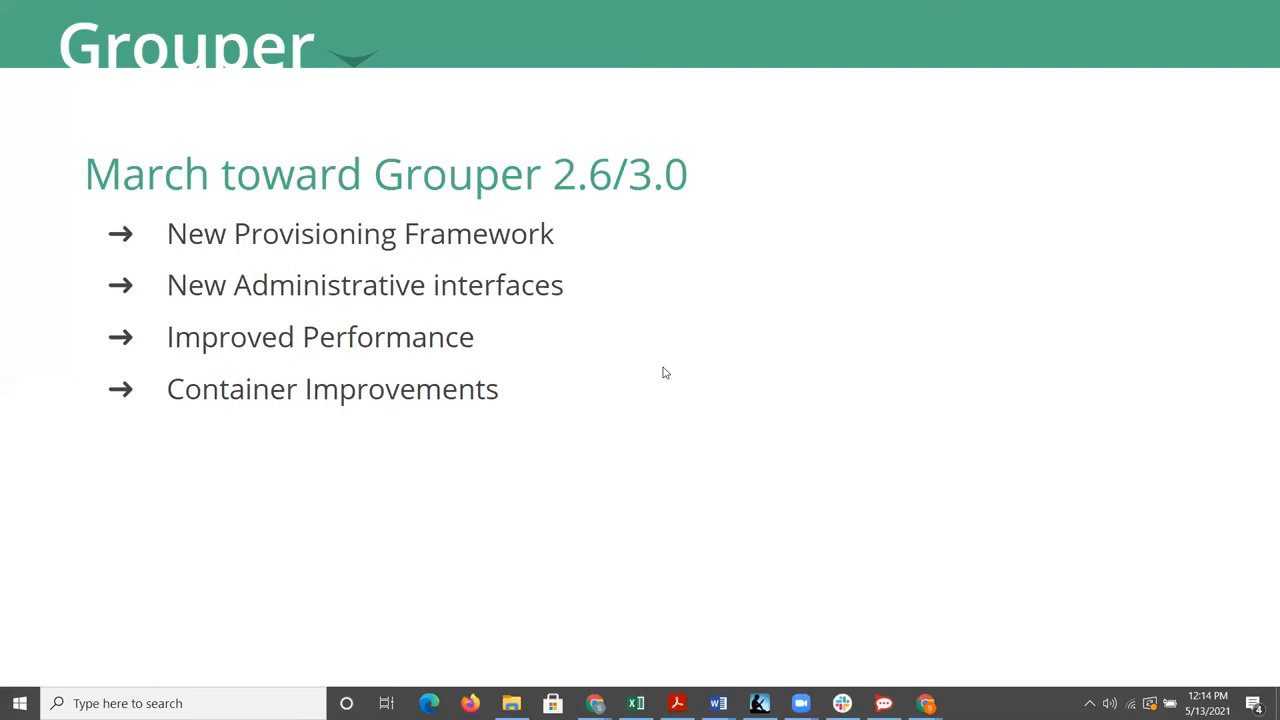
Advance to the Grouper New Administrative Interfaces slide with the external systems screenshot.
key(Right)
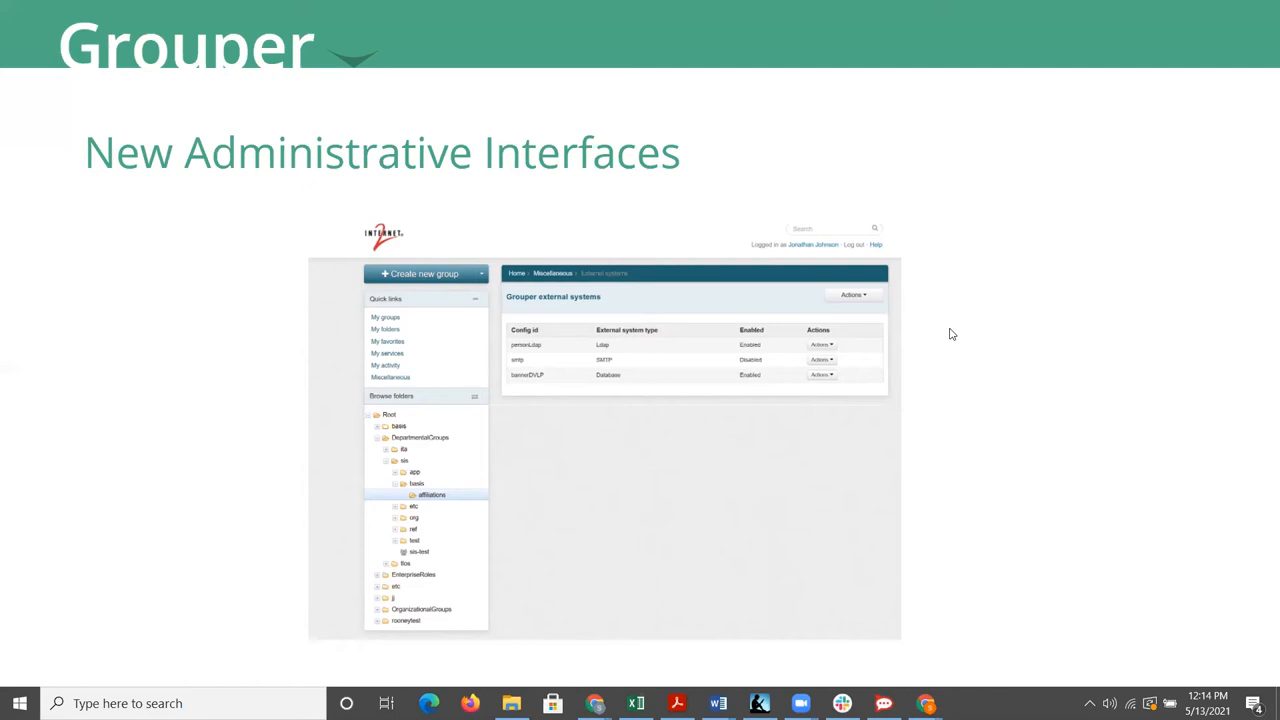
Show the next New Administrative Interfaces build with the external system configuration form.
key(Right)
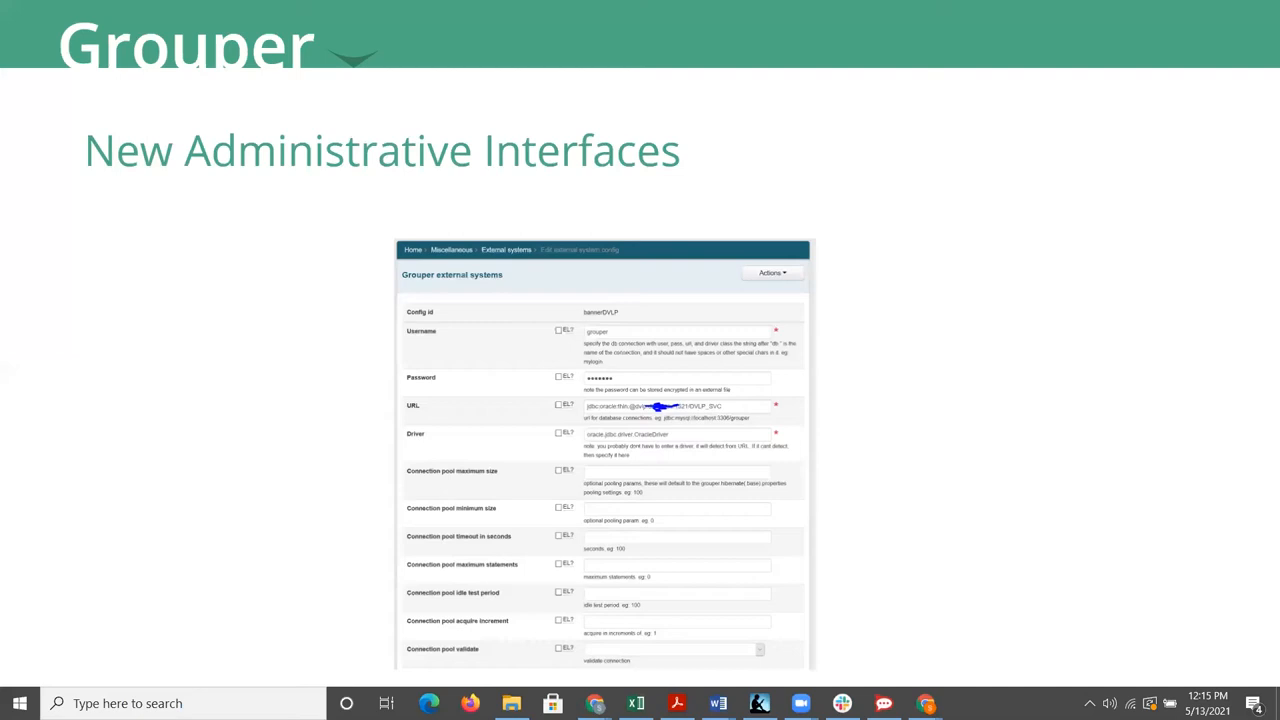
Advance to the Grouper Sustaining Engineering slide listing External Authentication and bug fixes.
click(870, 317)
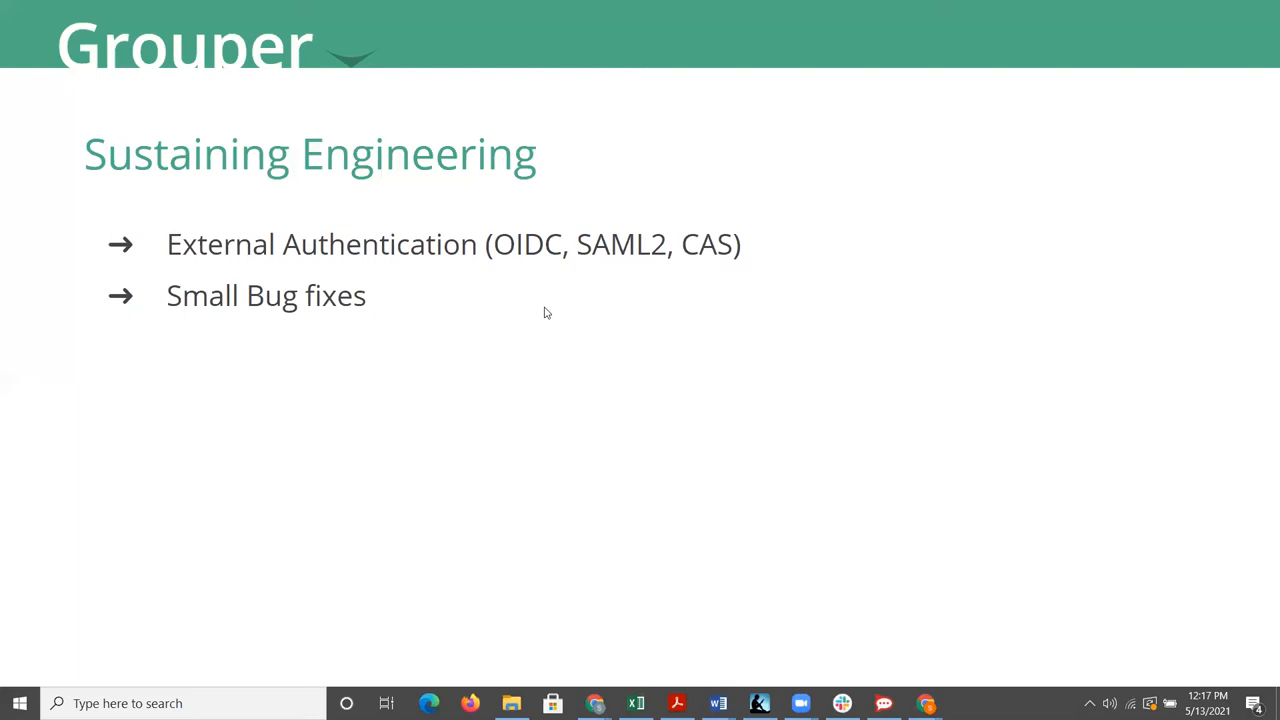
Advance through Time for a Question and the 03 Shibboleth section slide to the IdP v4.1 / SP v3.2.2 versions slide.
key(Right)
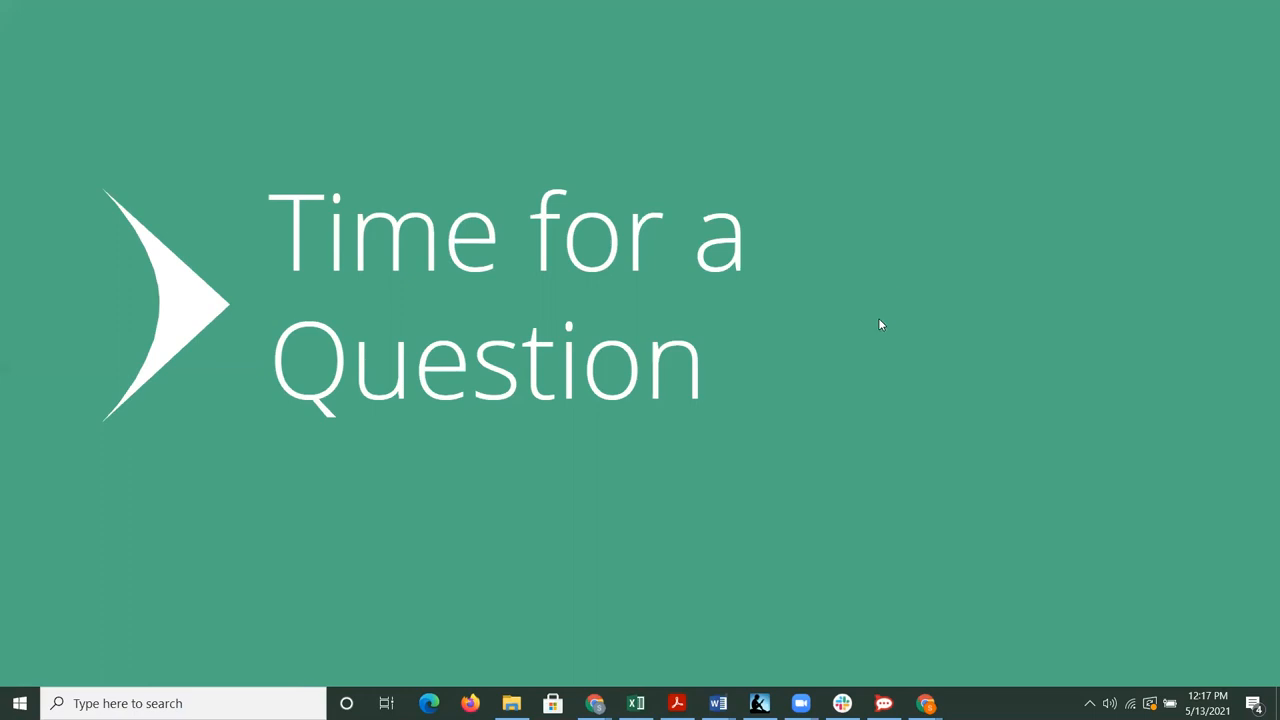
click(880, 324)
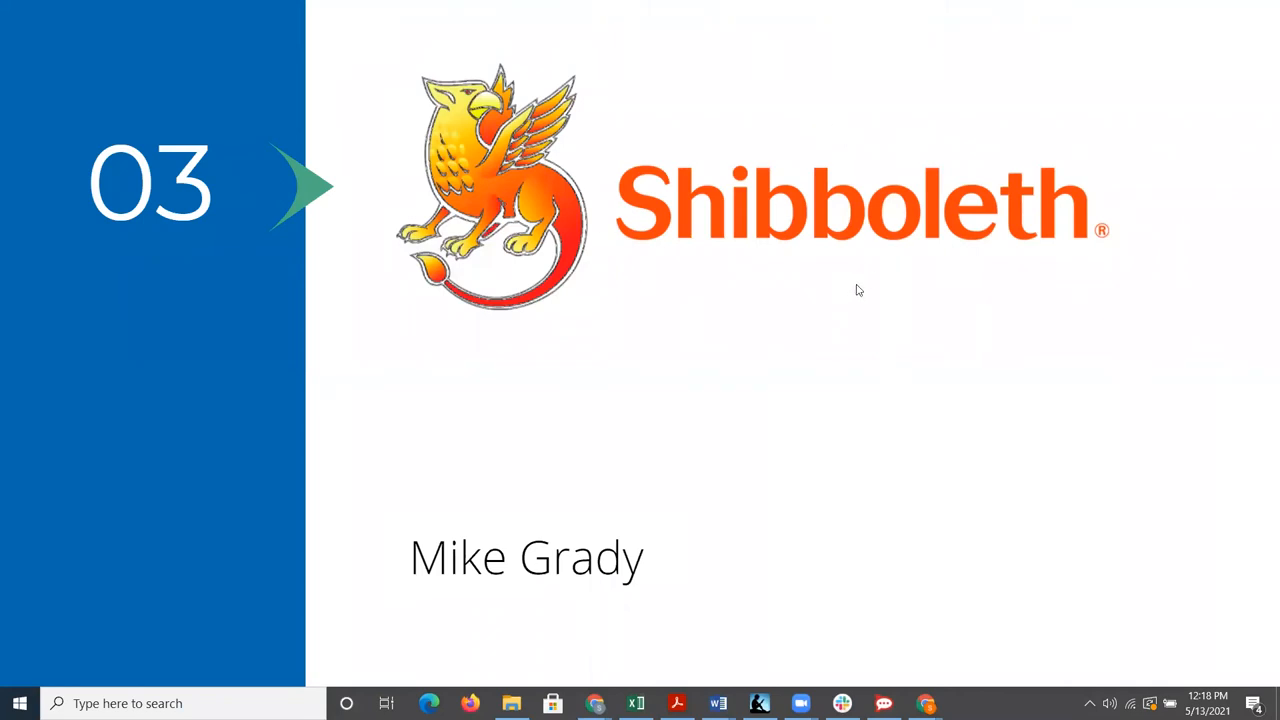
key(Right)
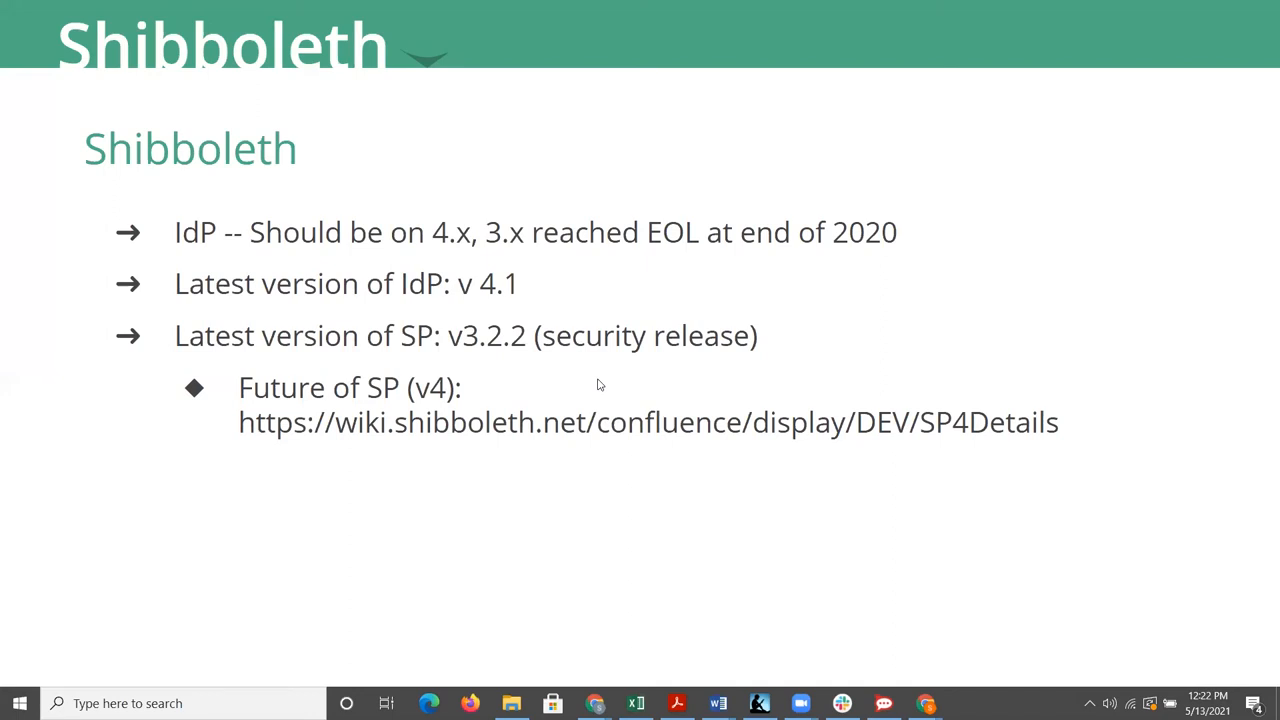
Advance through the Shibboleth IdP 4.1 major features slide to the Shibboleth SP slide.
key(Right)
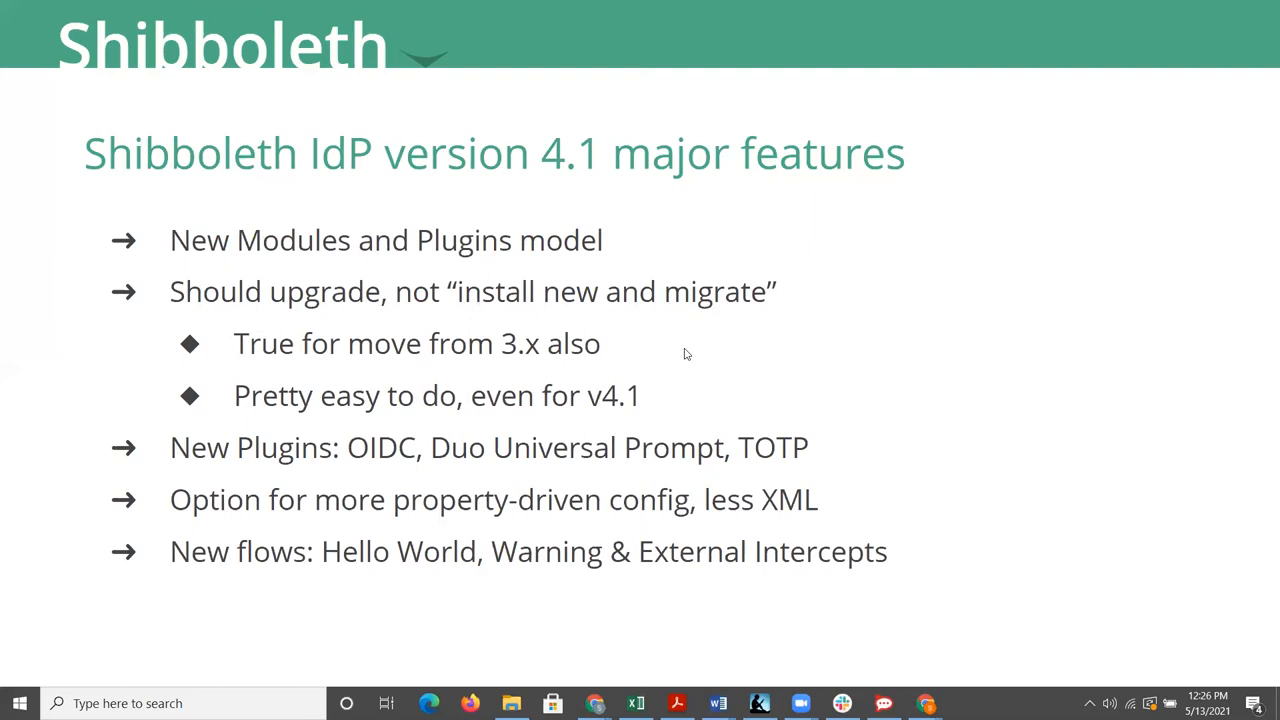
key(Right)
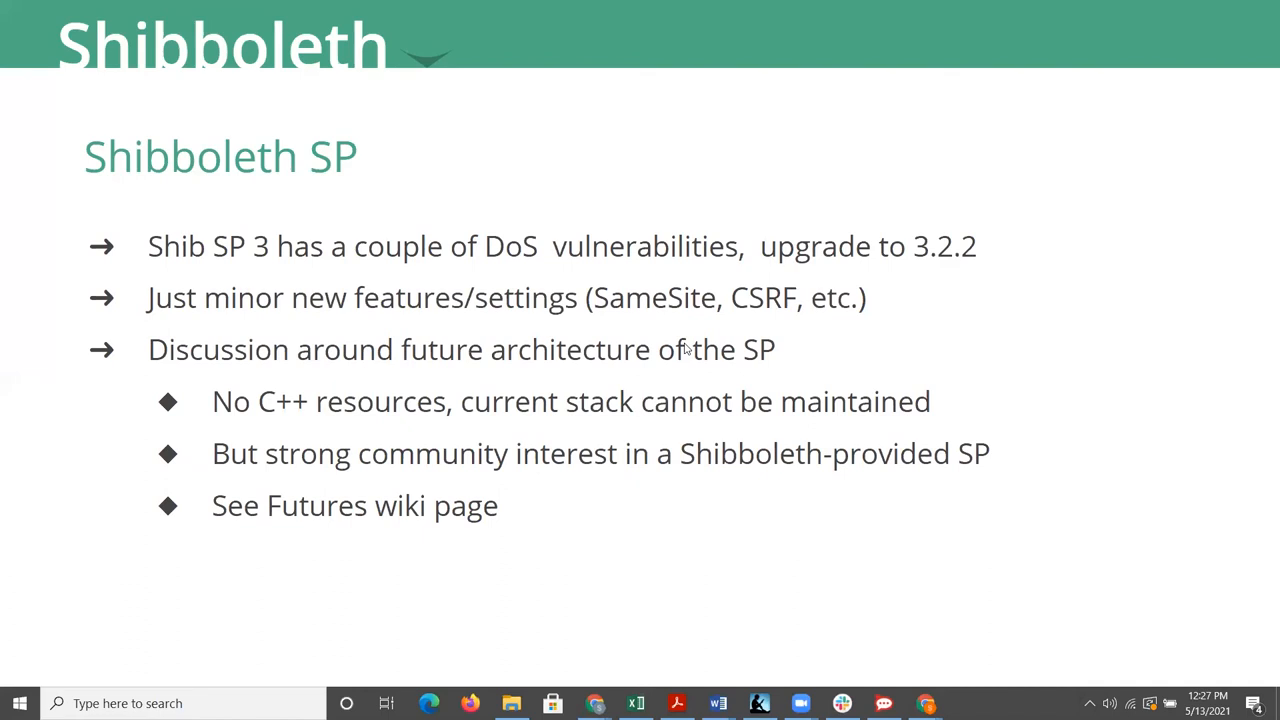
Advance to the Shibboleth Sustaining Engineering slide listing password reset extension, Unicon plugins and IdP UI.
key(Right)
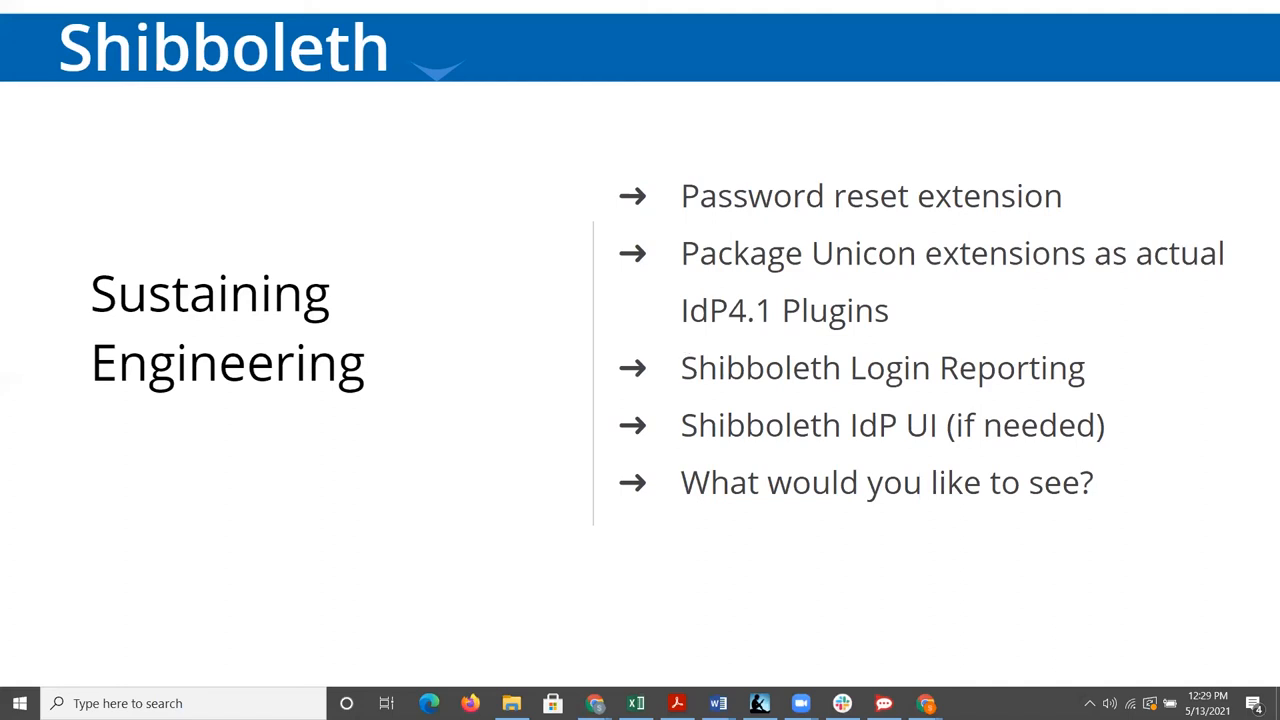
Advance the slideshow into section 04, the CAS title slide with its release status.
key(Right)
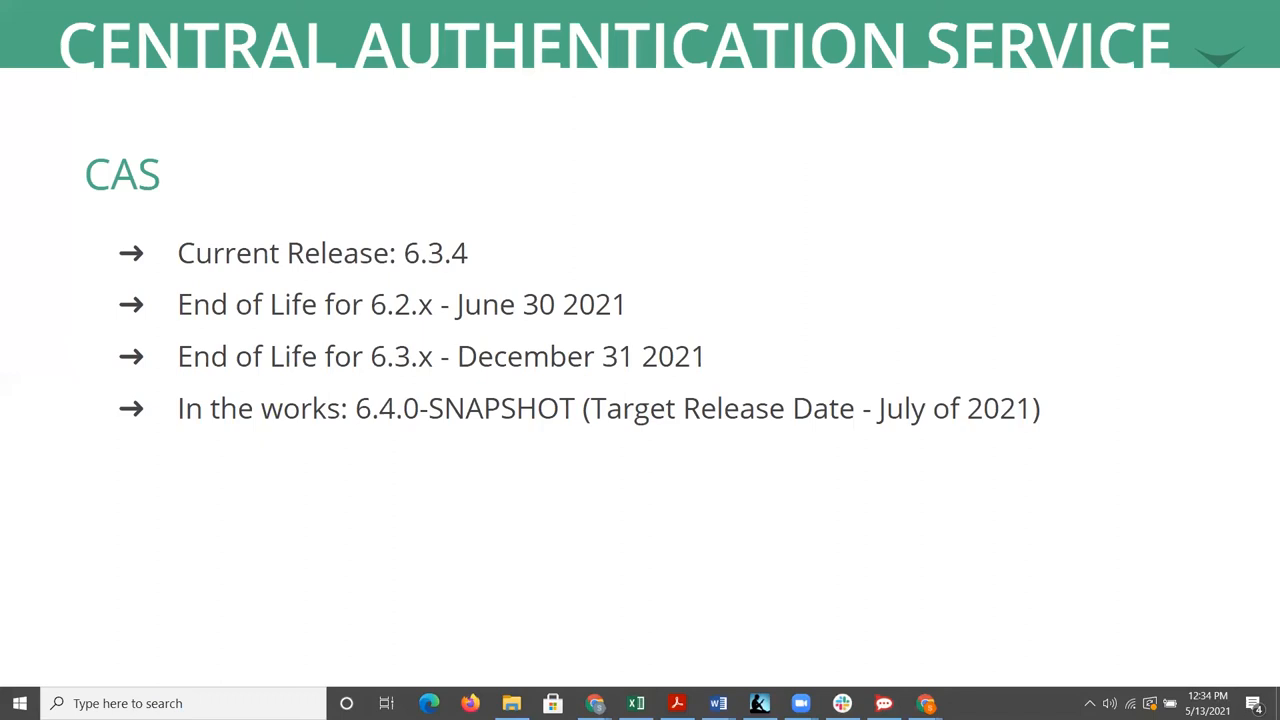
Step forward, back, then on to 'CAS 6.4 - Major features highlights' listing per-service CORS and signed SAML2 metadata.
key(Right)
key(Left)
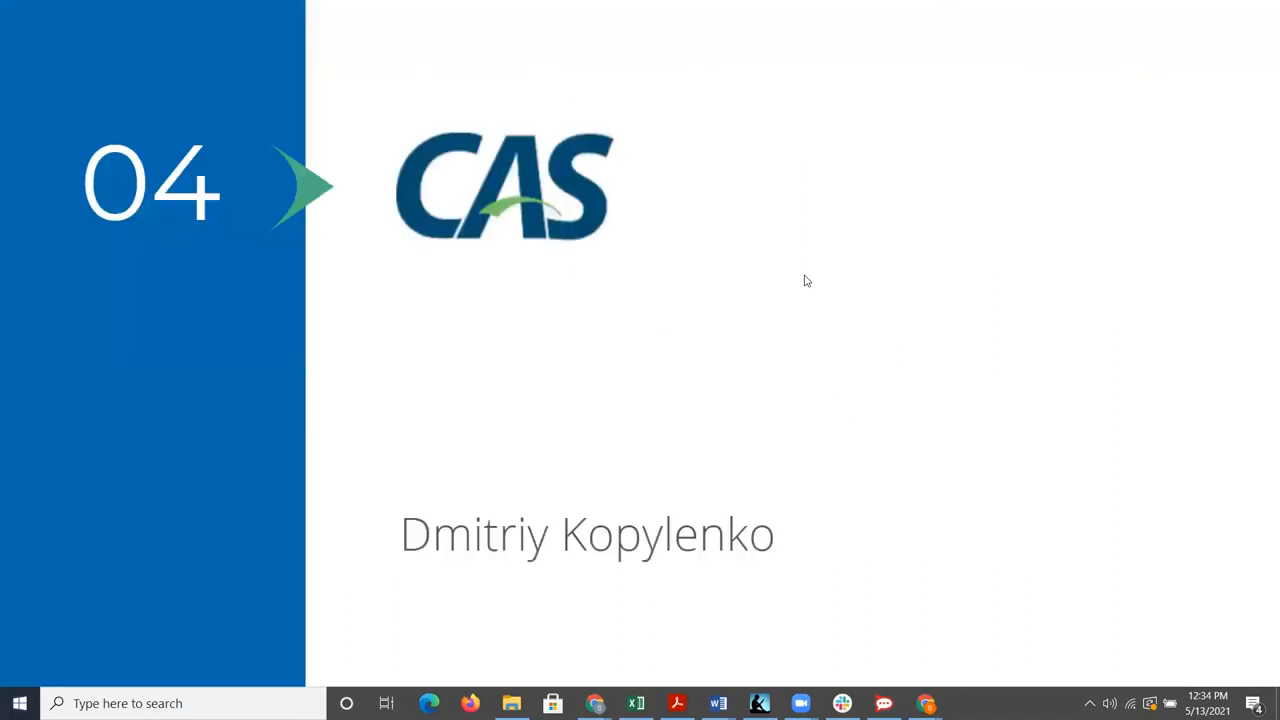
key(Right)
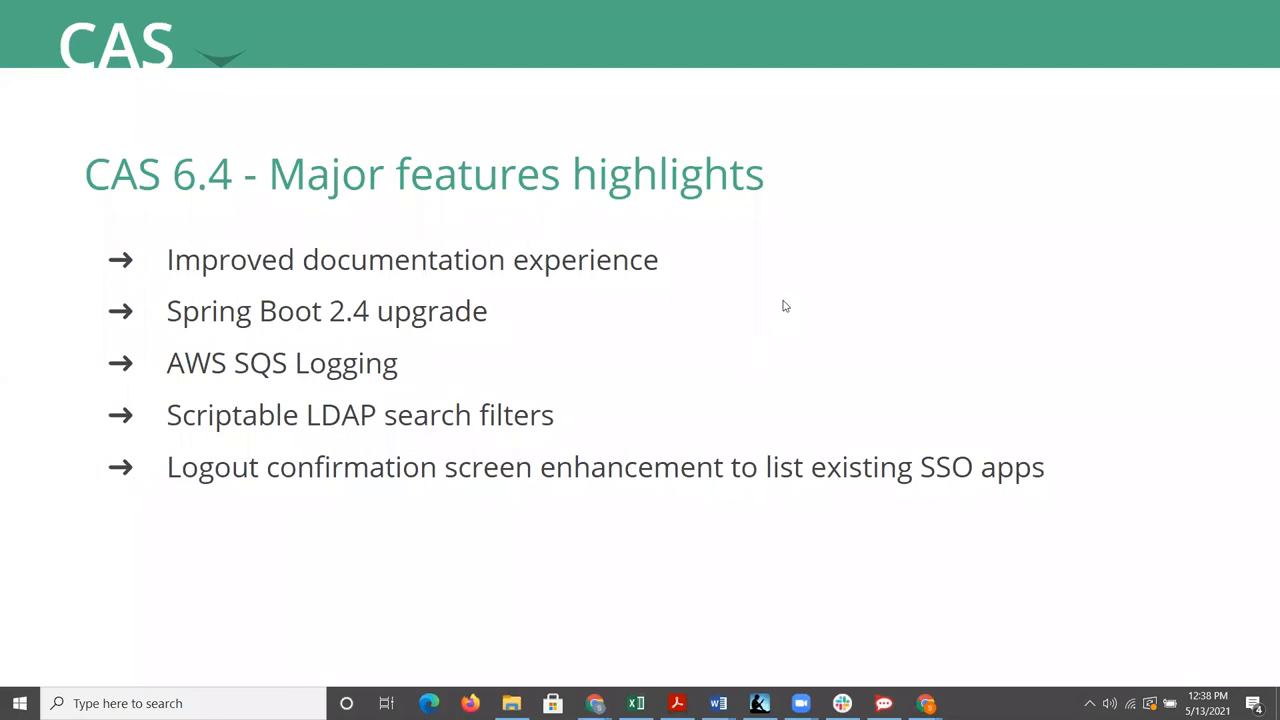
Show the remaining CAS 6.4 highlights: OIDC conformance, JPA registry performance and the release notes link.
click(785, 306)
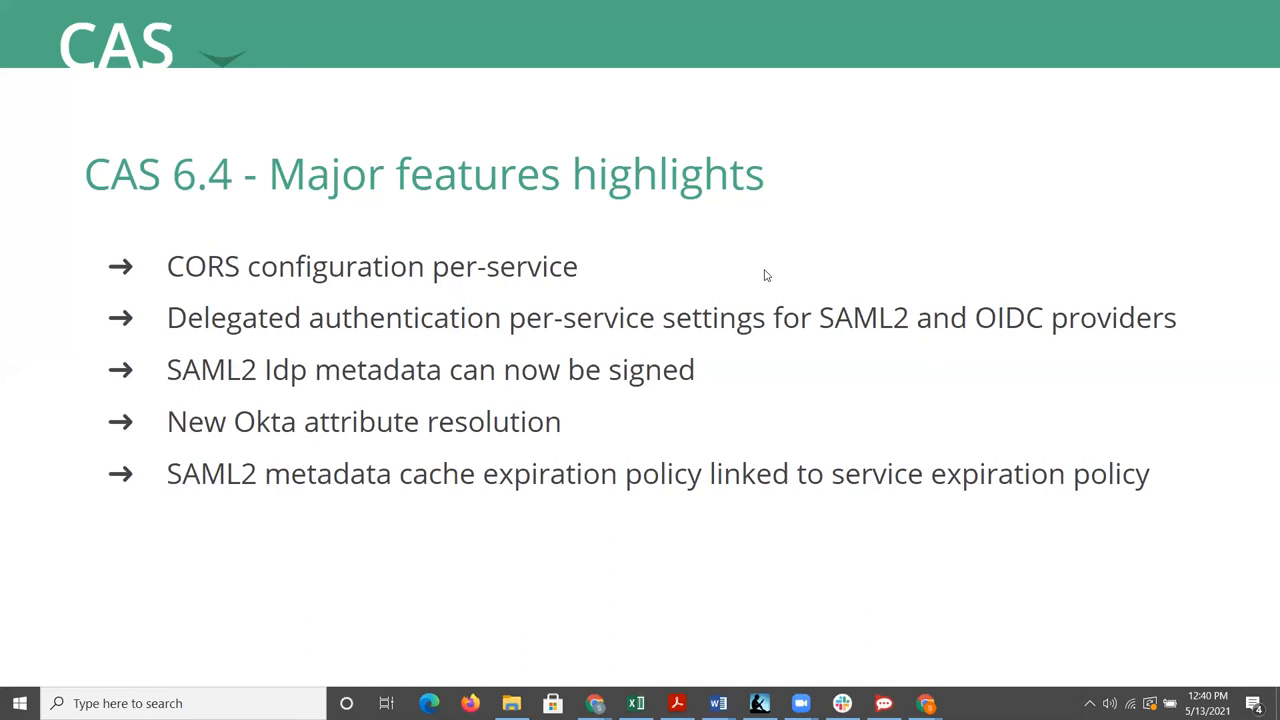
key(Right)
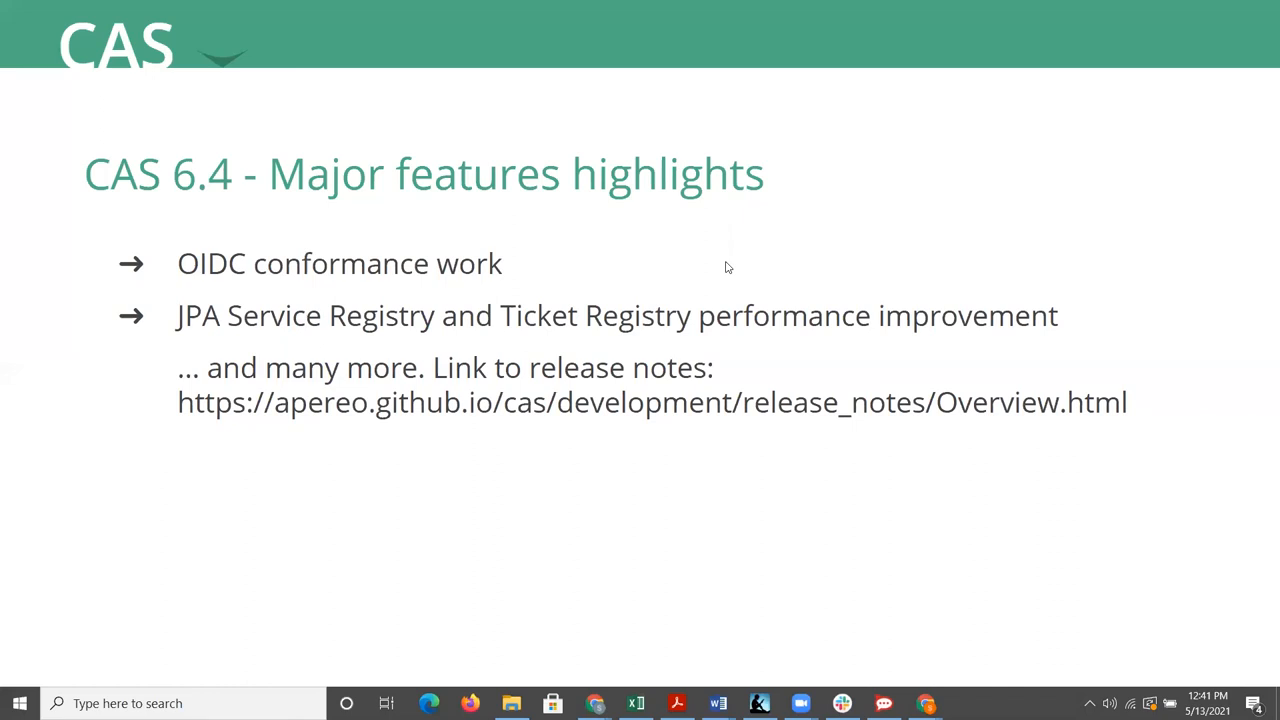
Move from the CAS Sustaining Engineering slide to the green 'Time for a Question' slide.
key(Right)
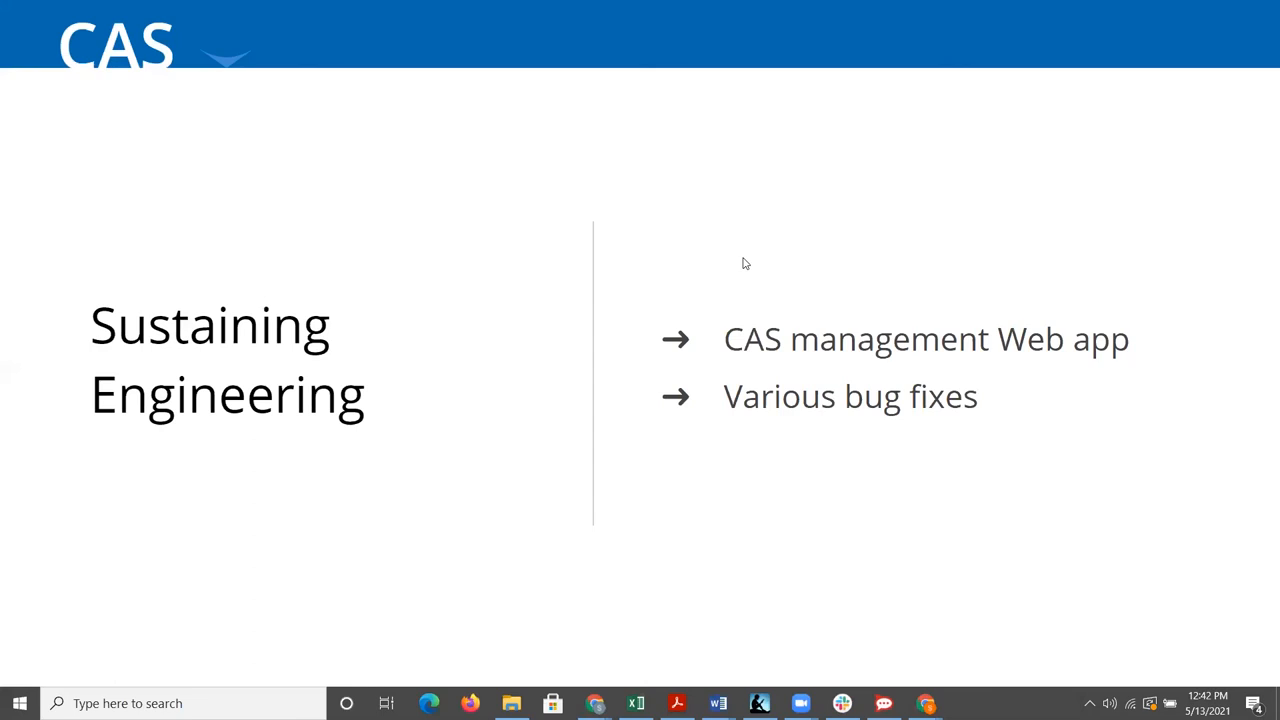
Continue past the question break to section 05, the midPoint title slide.
key(Right)
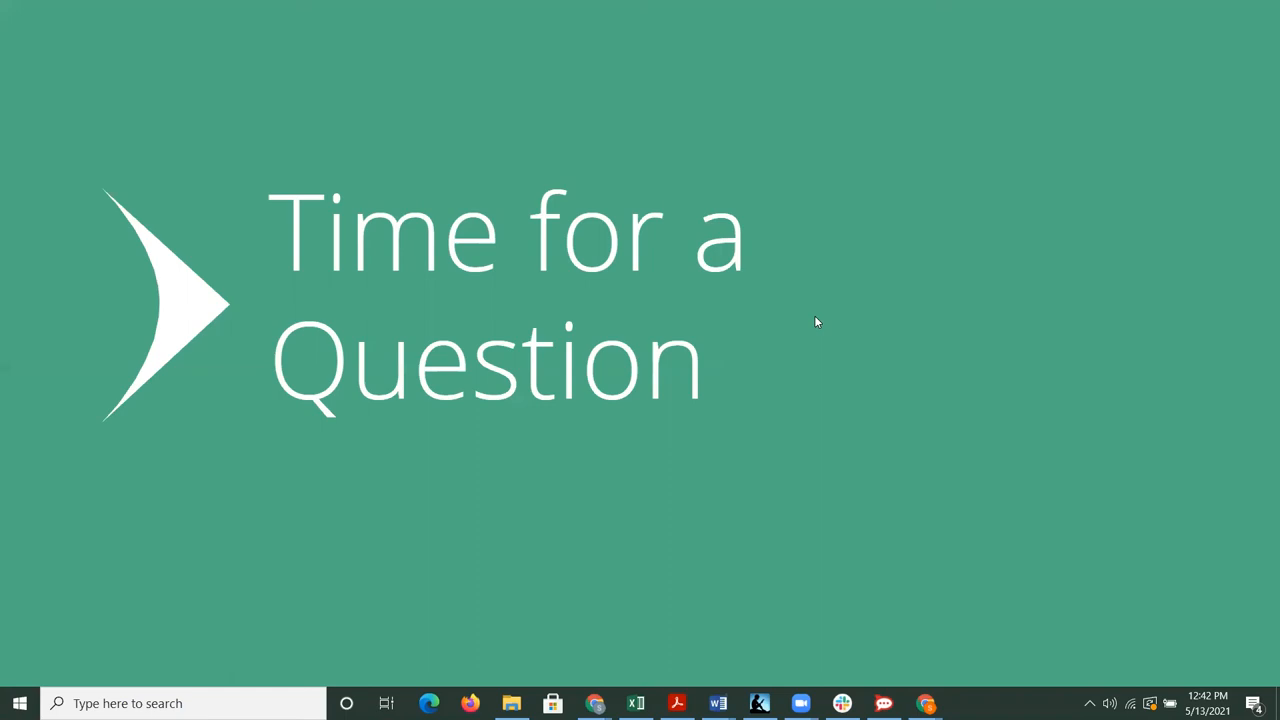
Advance through the midPoint releases and end-of-life dates to the 'midPoint 4.0.3 - Features' slide.
click(868, 350)
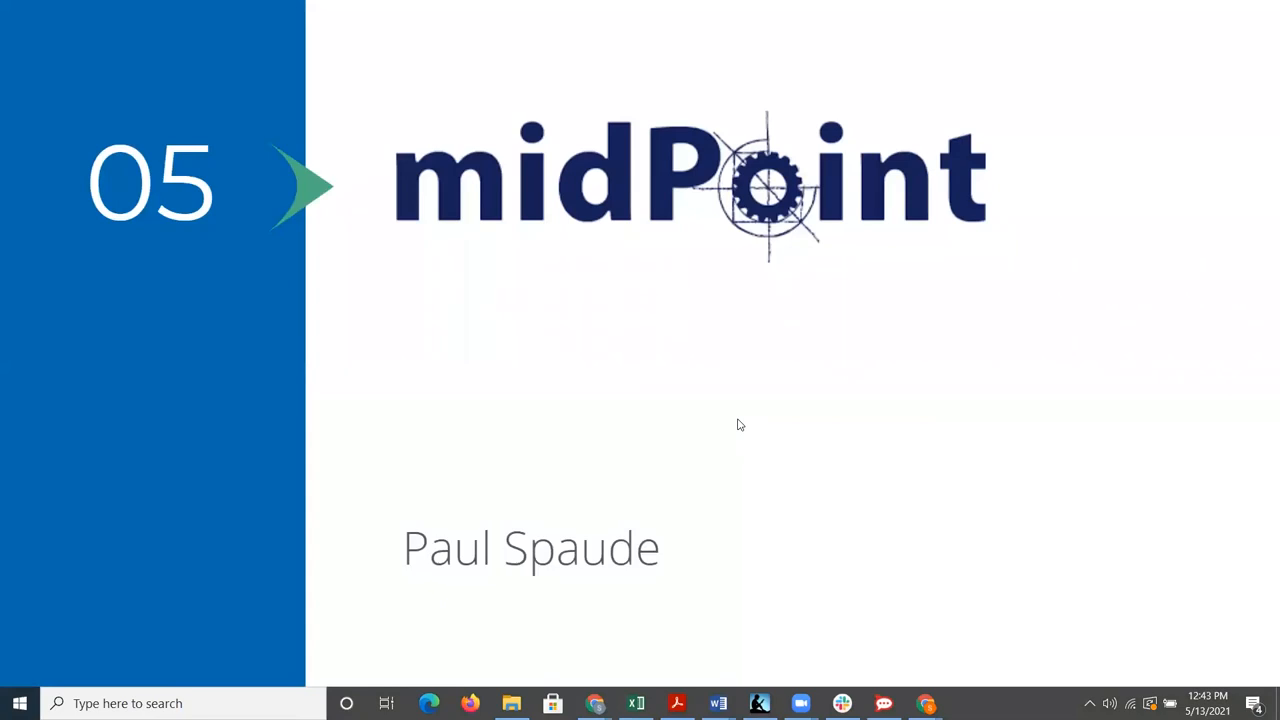
click(796, 398)
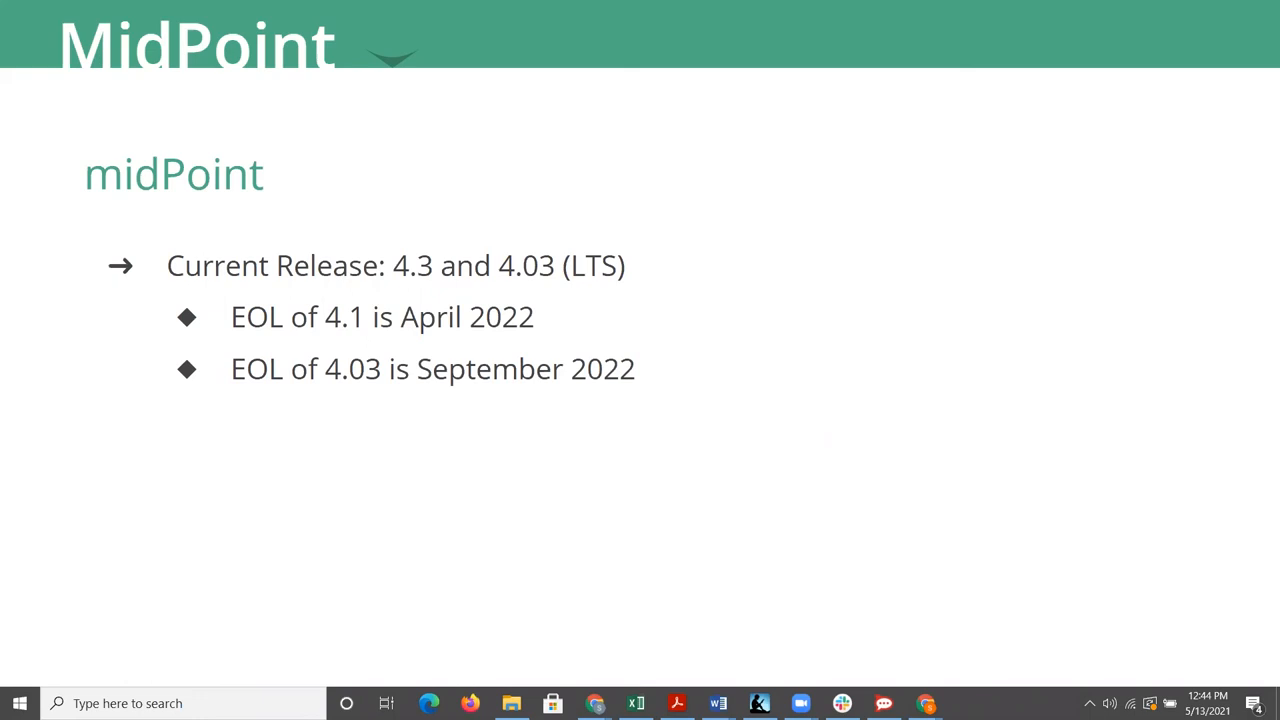
Move from the 4.0.3 features to 'midPoint 4.2 - Features' with flexible authentication and MidPrivacy.
key(Right)
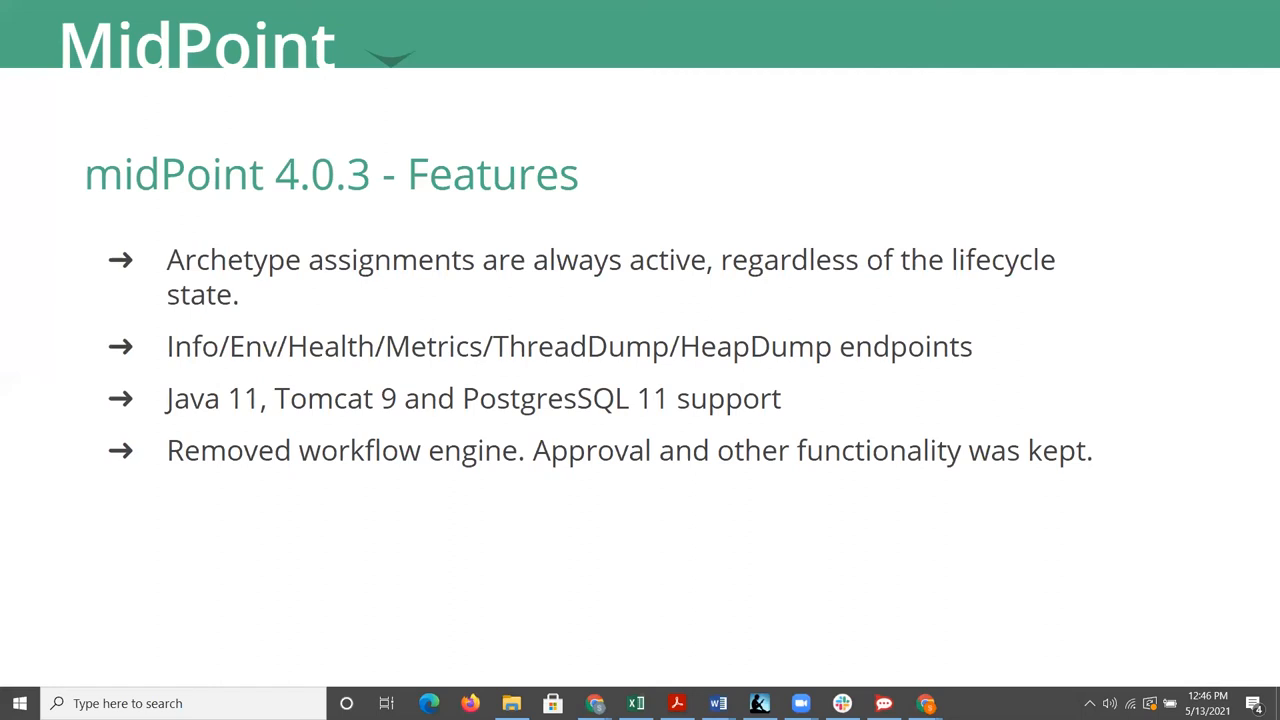
Advance to 'midPoint 4.3 - Features' covering MidScale, asynchronous resources and the PostgreSQL repository prototype.
key(Right)
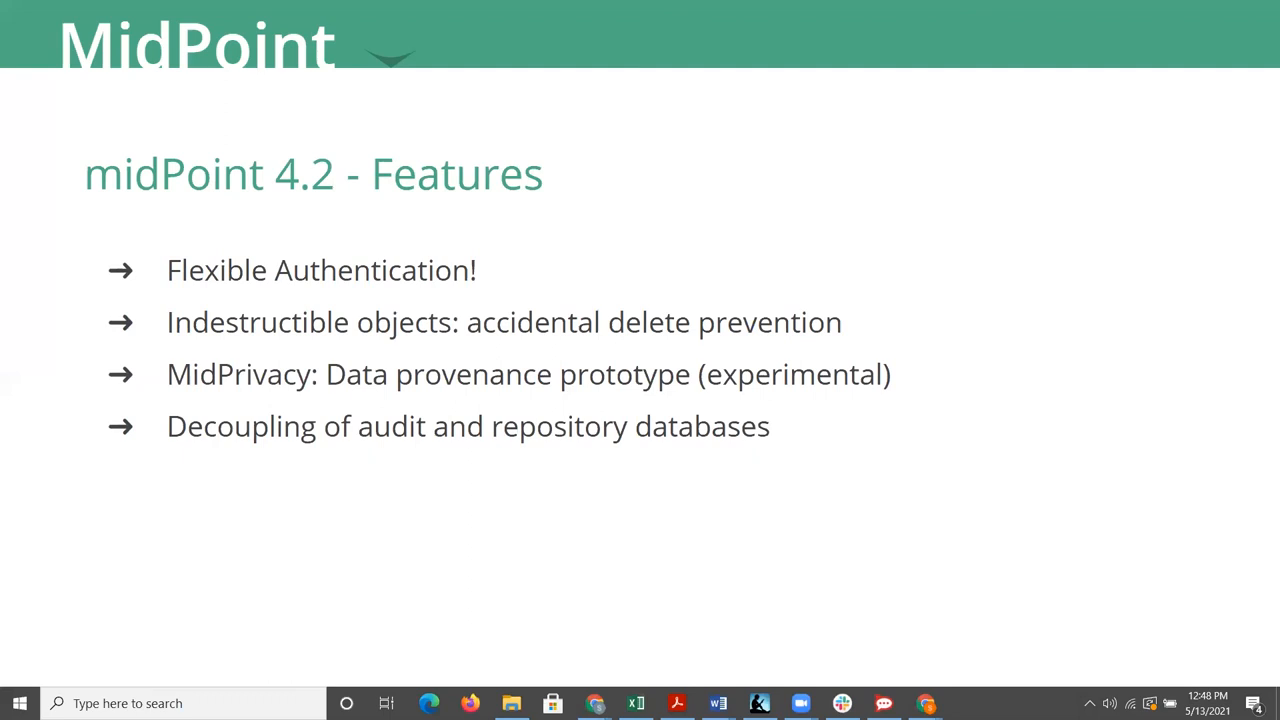
Move on to the 'midPoint Connectors' slide with new LDAP, AD and DatabaseTable connector releases.
key(Right)
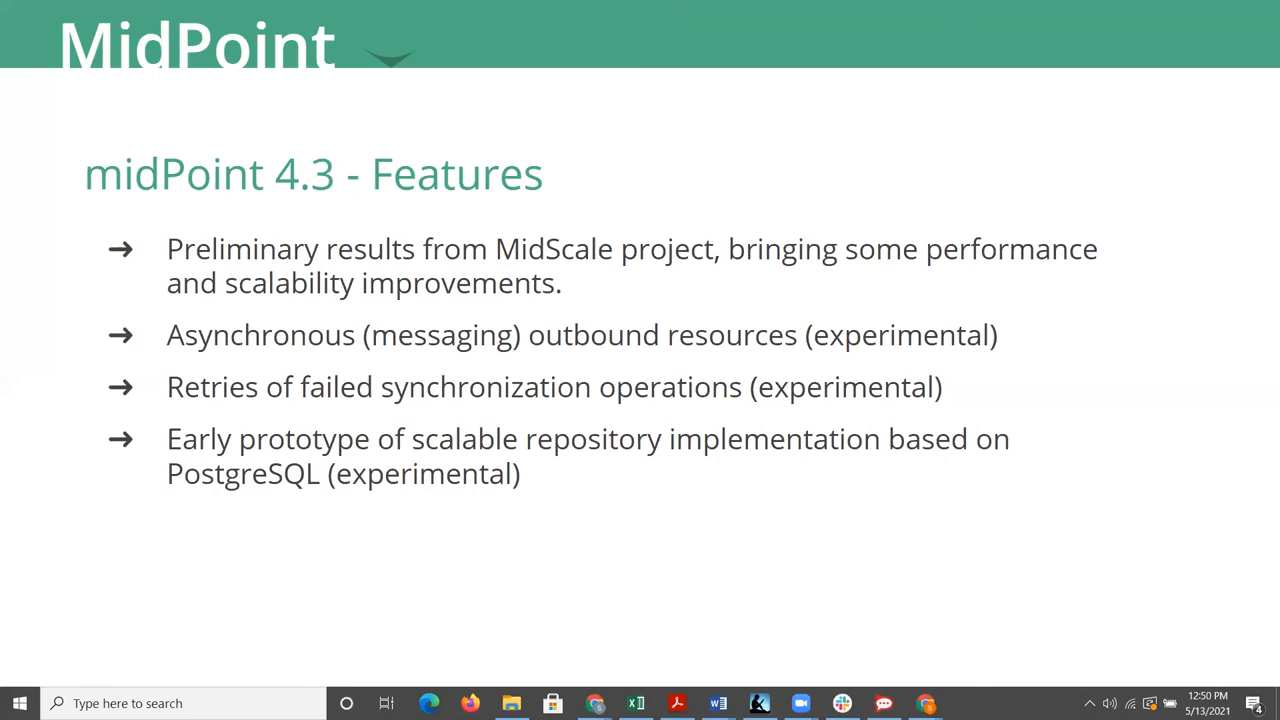
Leave the midPoint Connectors slide for the green 'Time for a Question' slide.
key(Right)
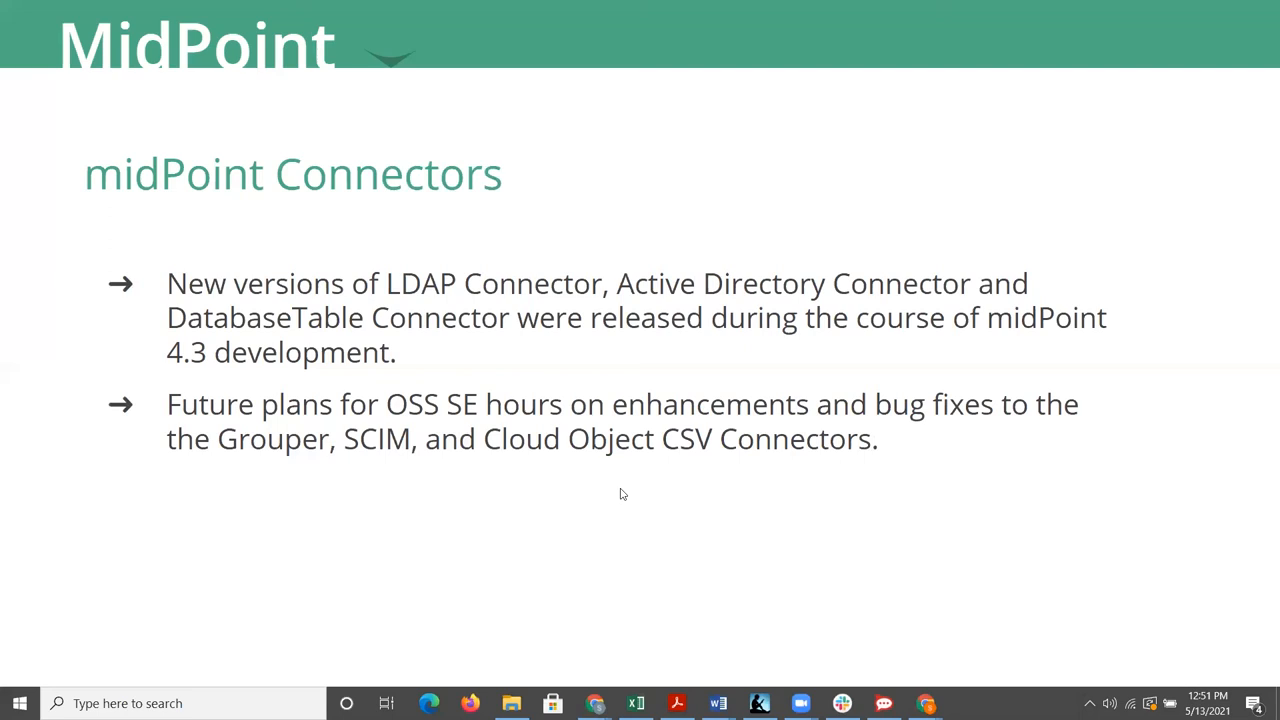
key(Right)
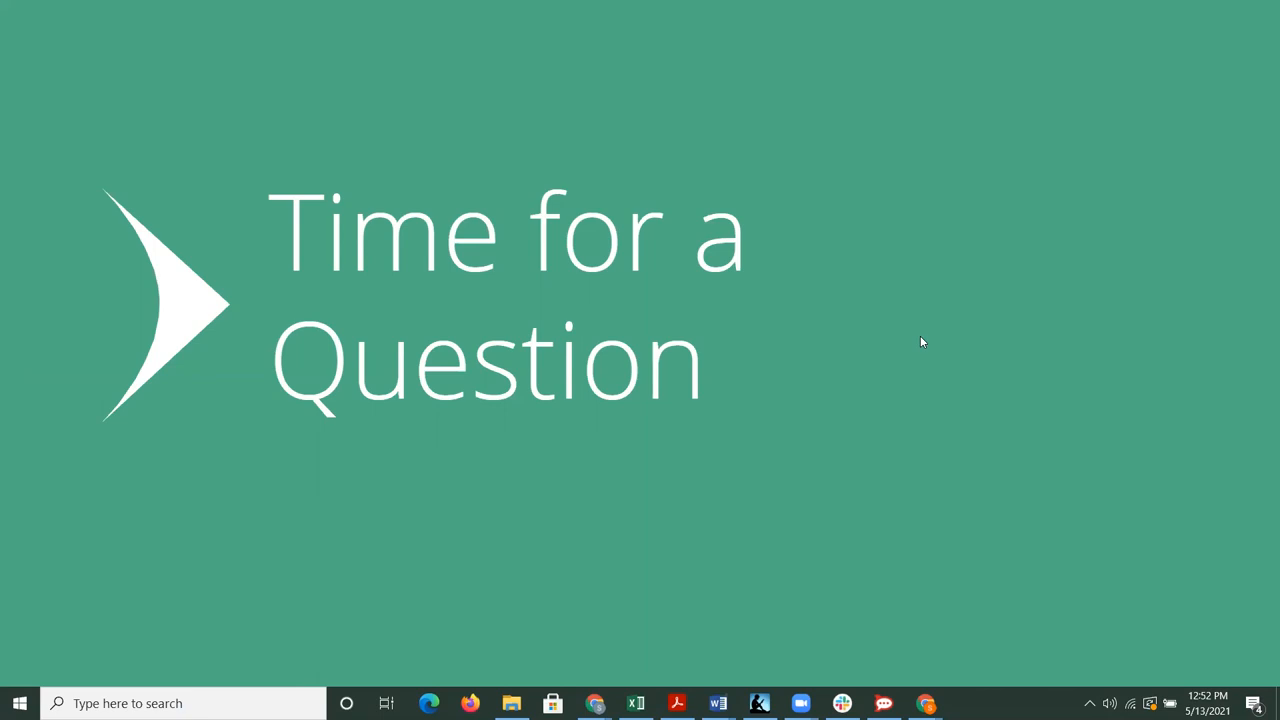
Advance the slideshow to the blue 'Questions? Answers.' closing slide with IAM Open Source Support contact.
click(922, 342)
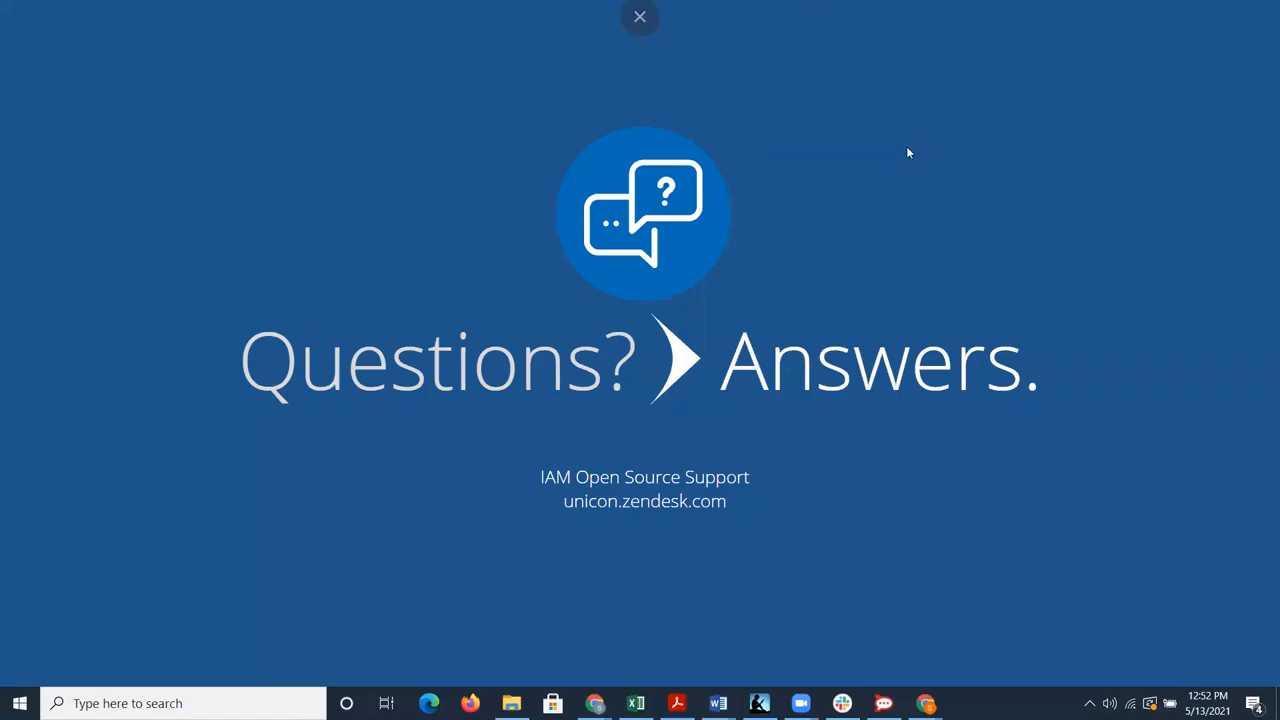